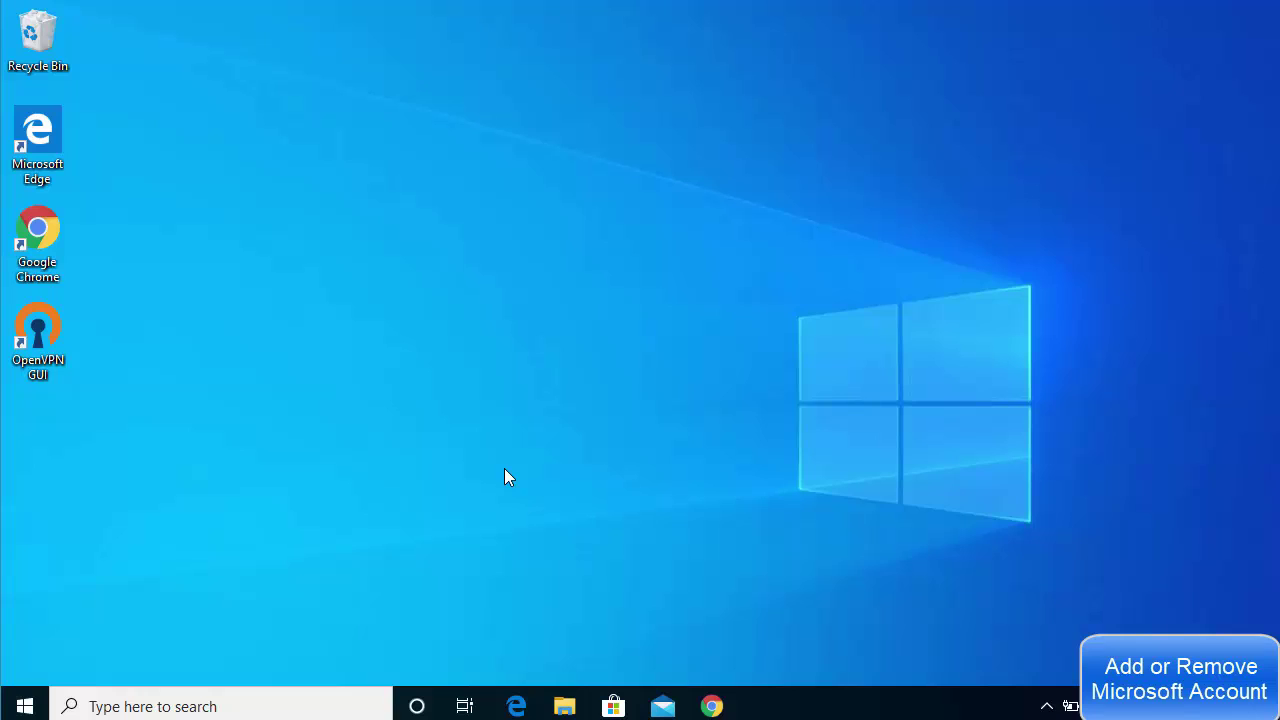
Open Settings from the Start menu and go to the Accounts 'Your info' page
left_click(24, 706)
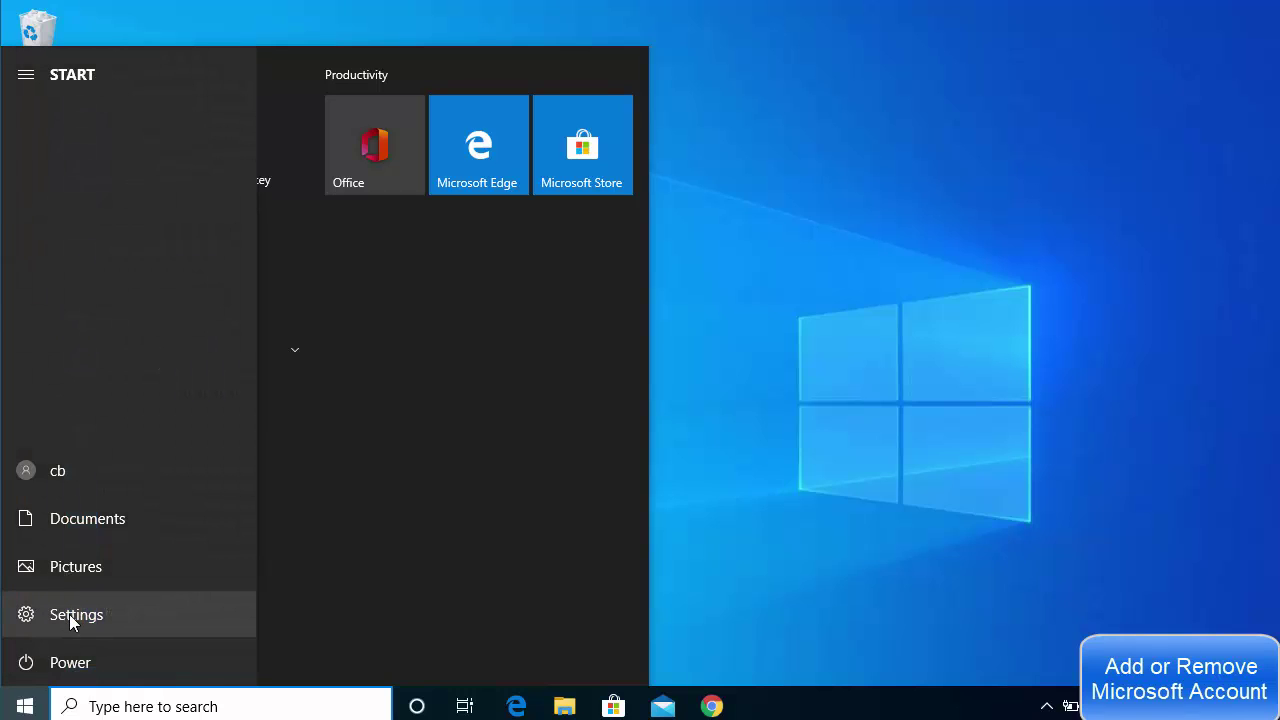
left_click(69, 614)
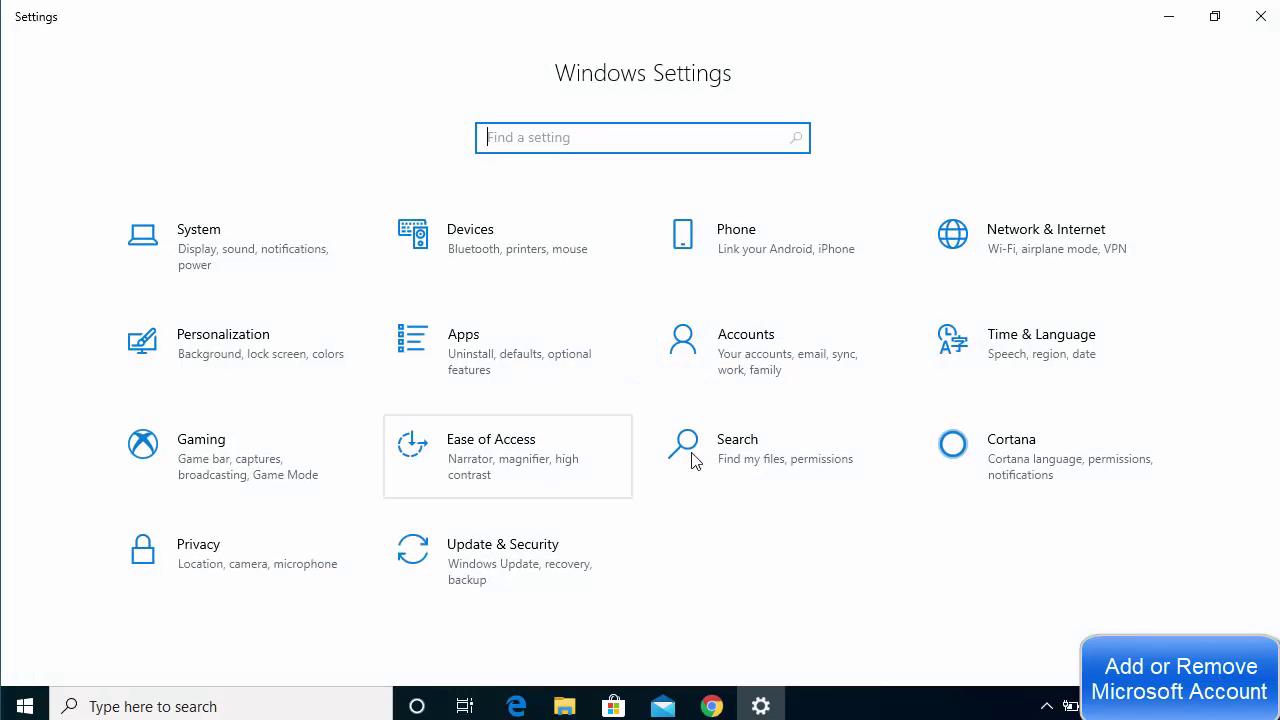
left_click(750, 366)
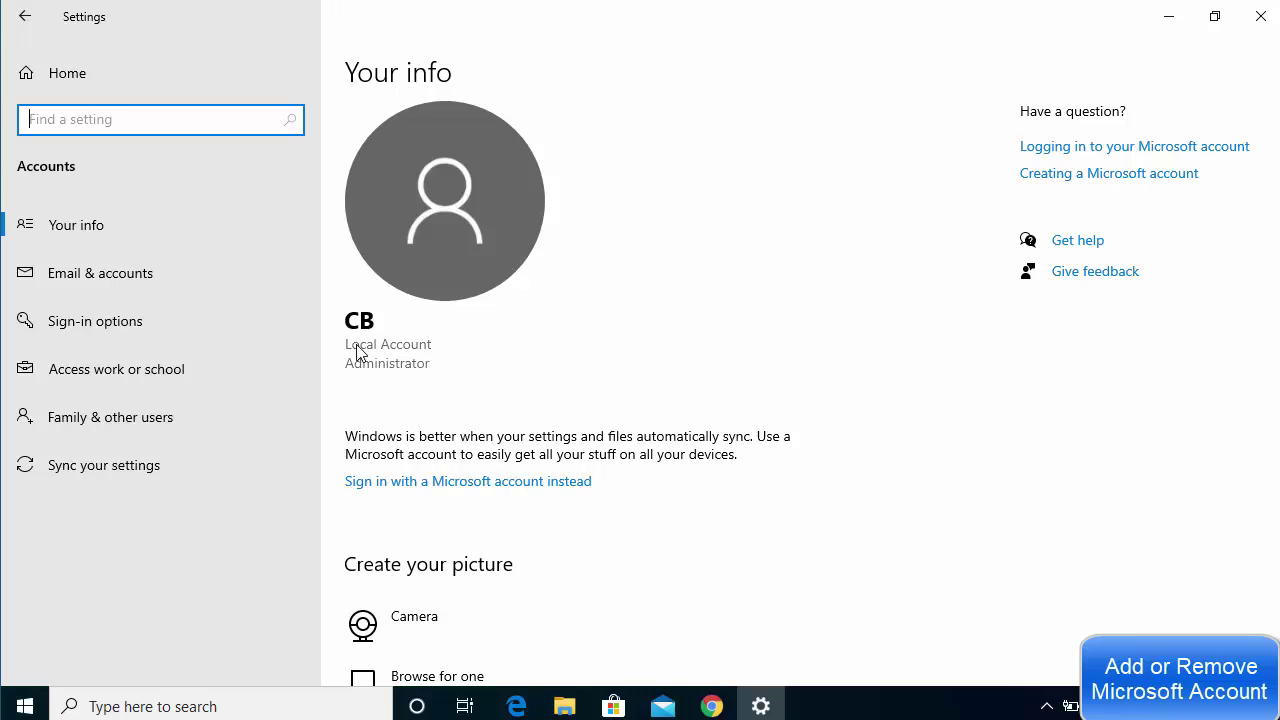
Choose 'Sign in with a Microsoft account instead' on the Your info page
left_click(418, 350)
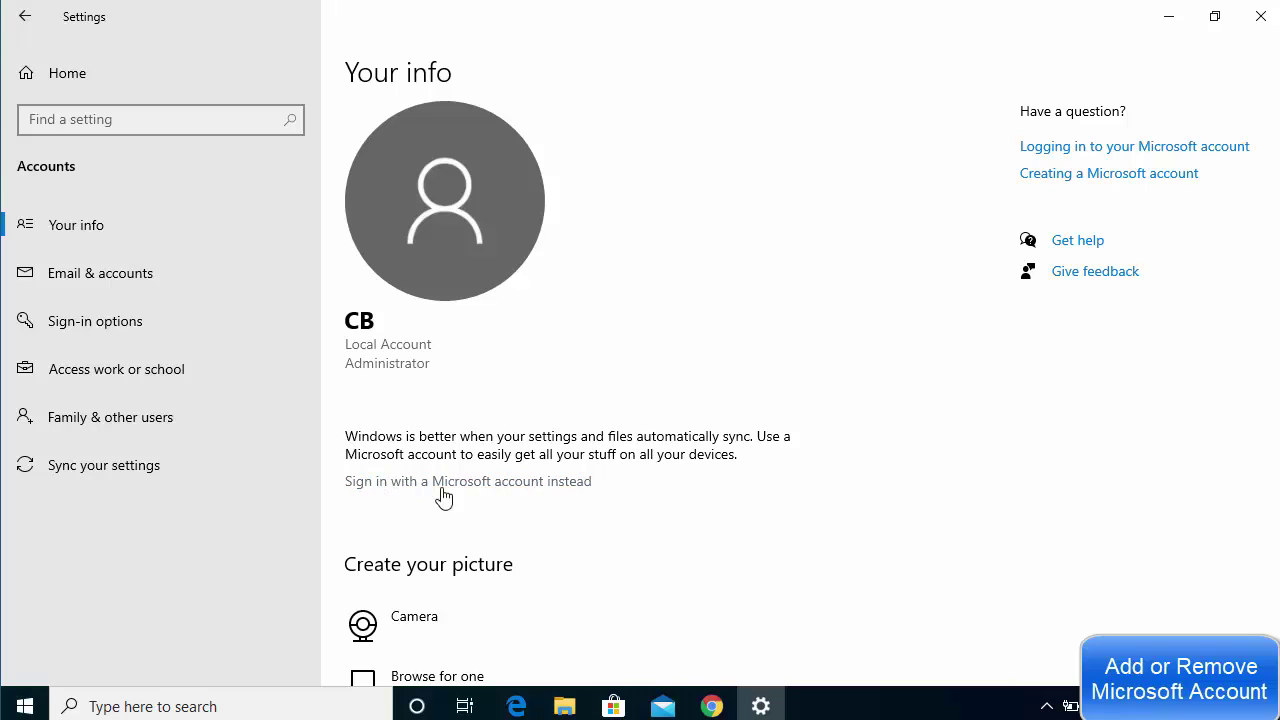
left_click(366, 485)
Paste in the Microsoft account's e-mail address, continue, and paste in its password
left_click(486, 491)
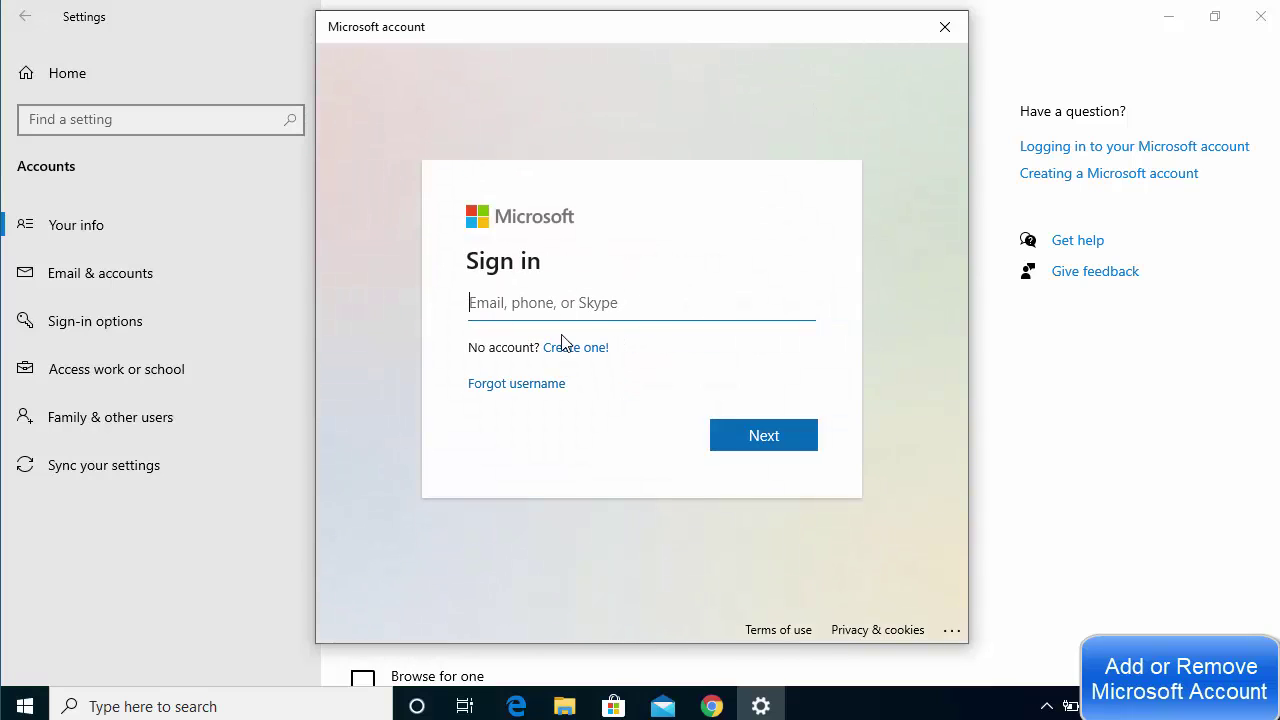
key("ctrl+v")
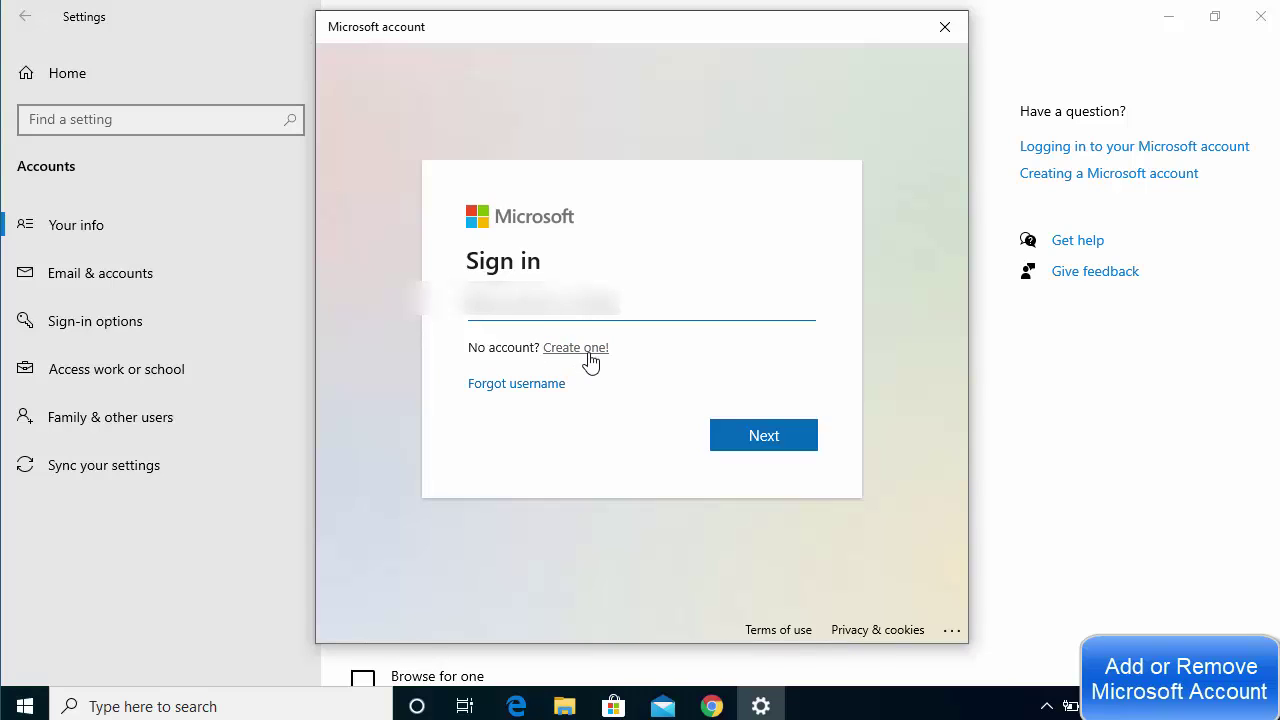
key("ctrl+v")
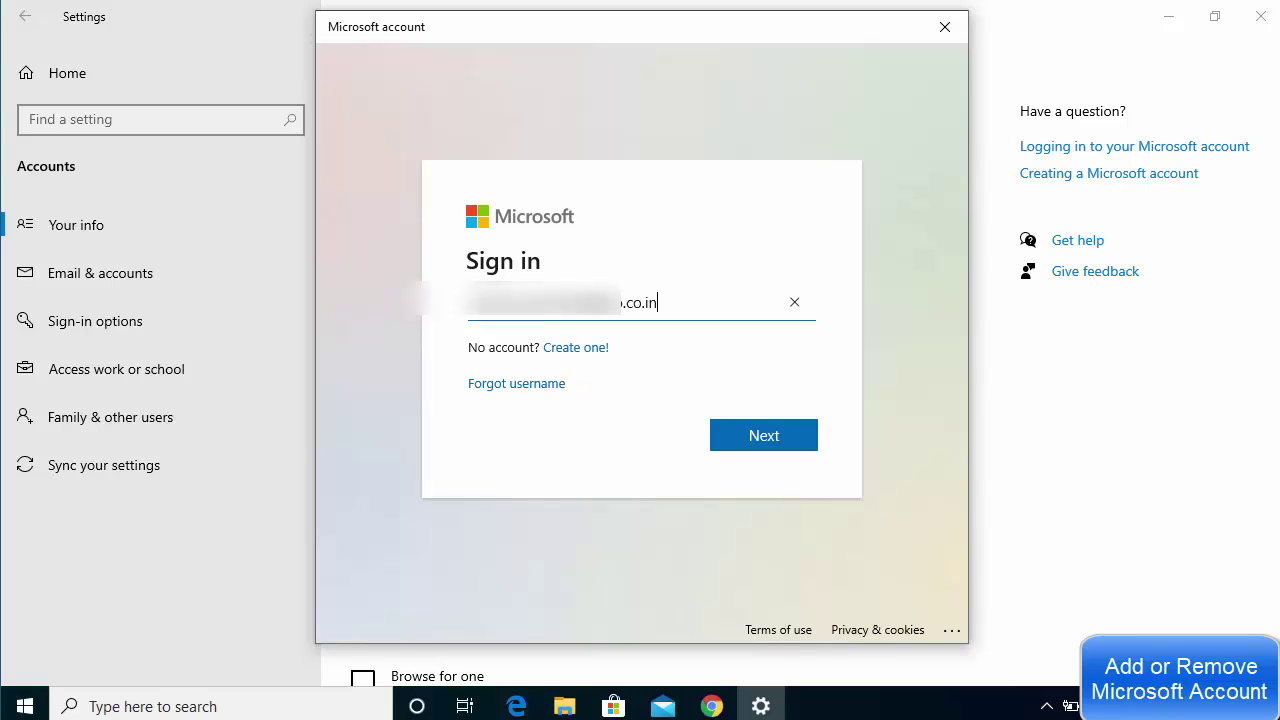
left_click(760, 438)
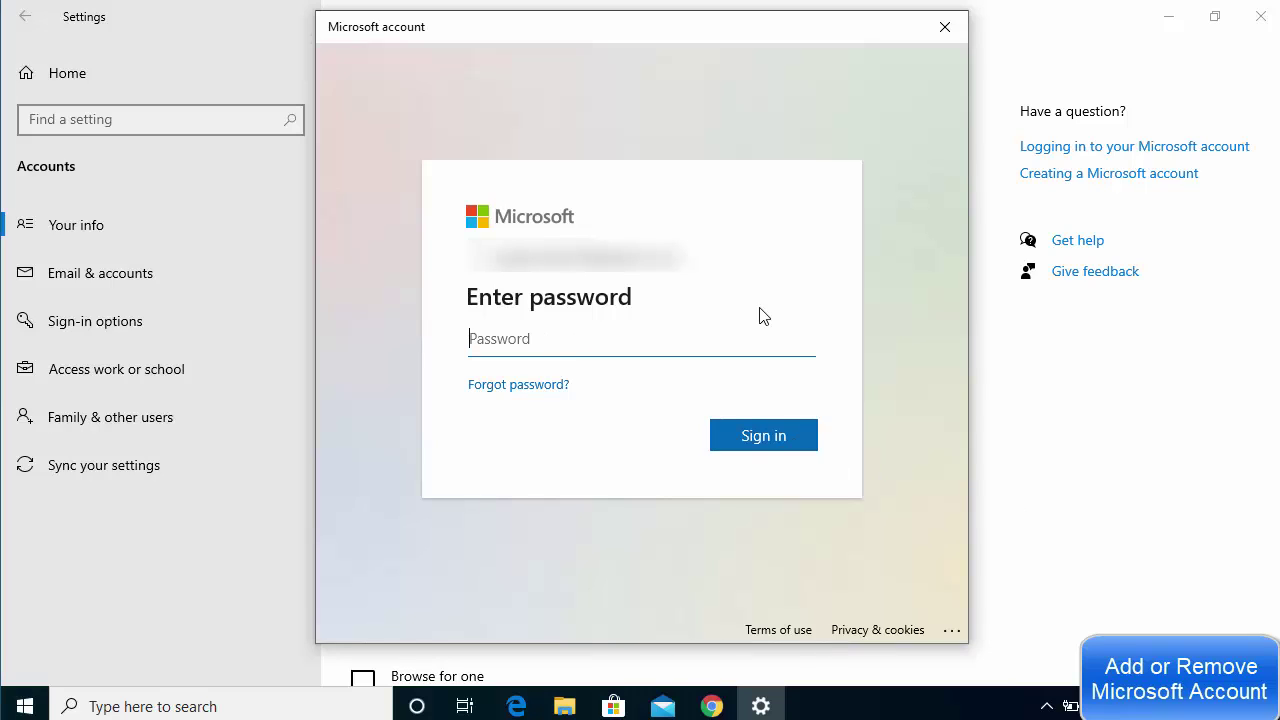
key("ctrl+v")
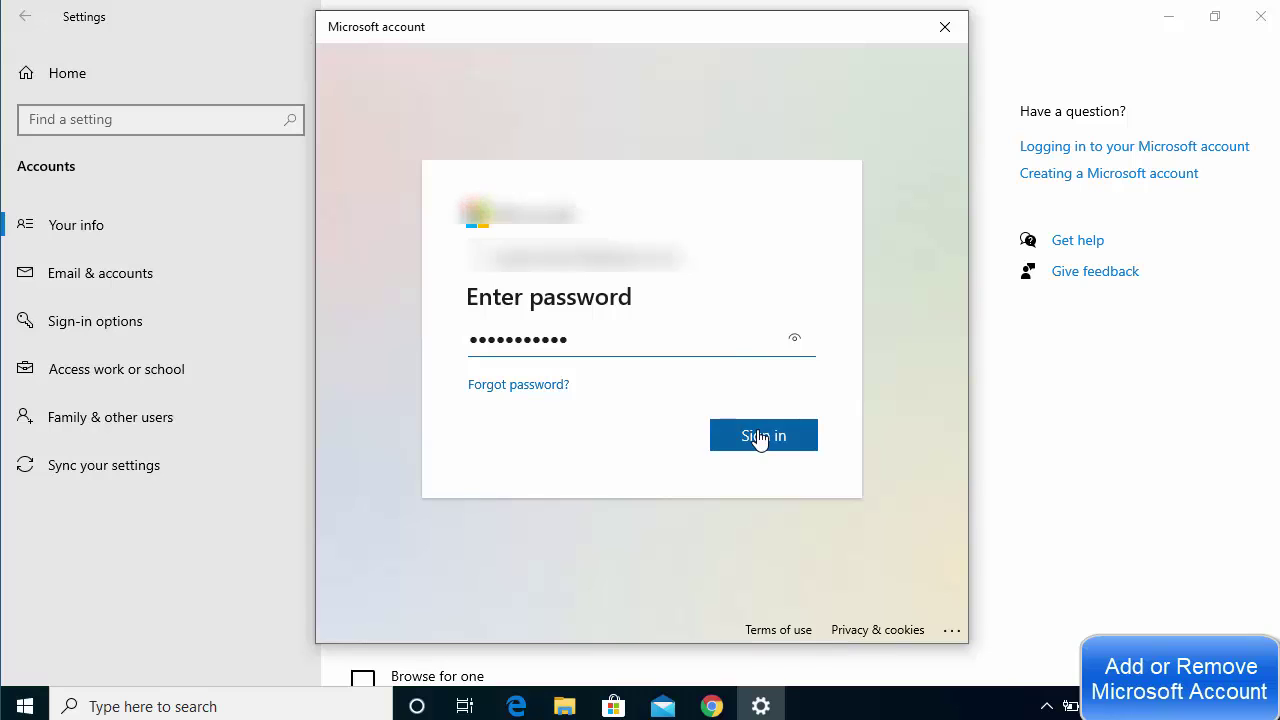
Sign in to the Microsoft account and confirm the current Windows password
left_click(761, 440)
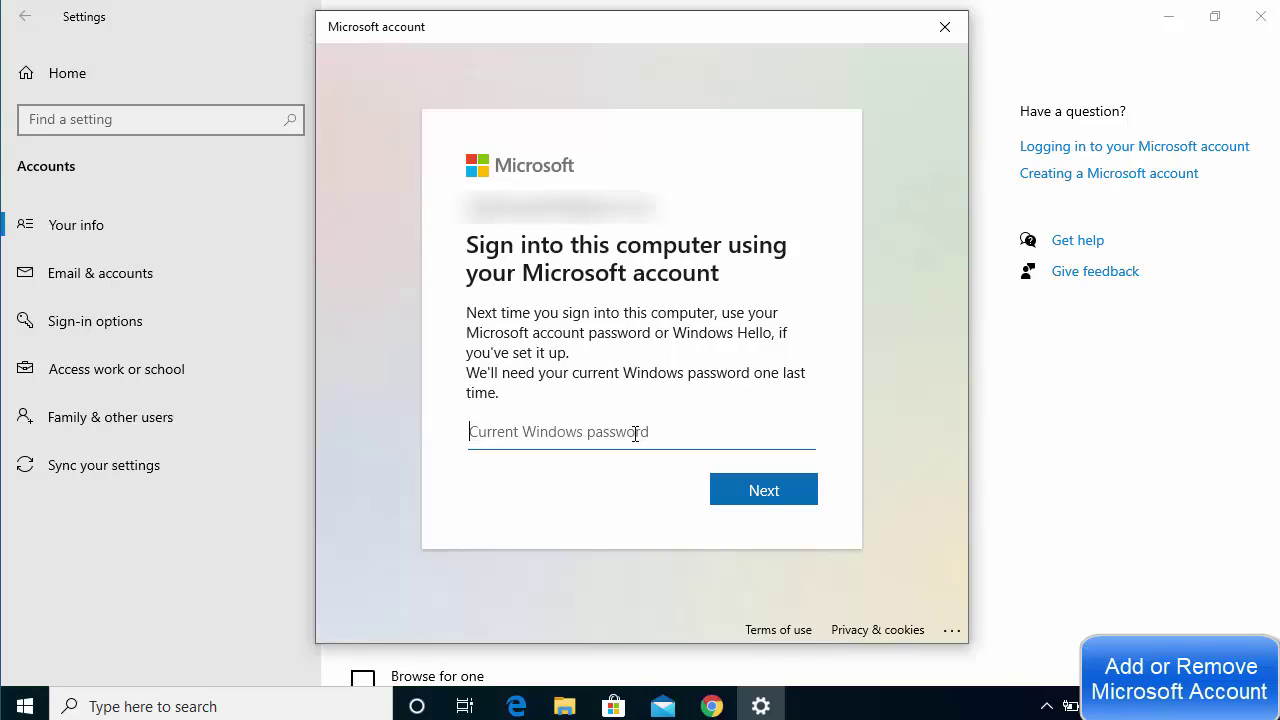
type("••••••")
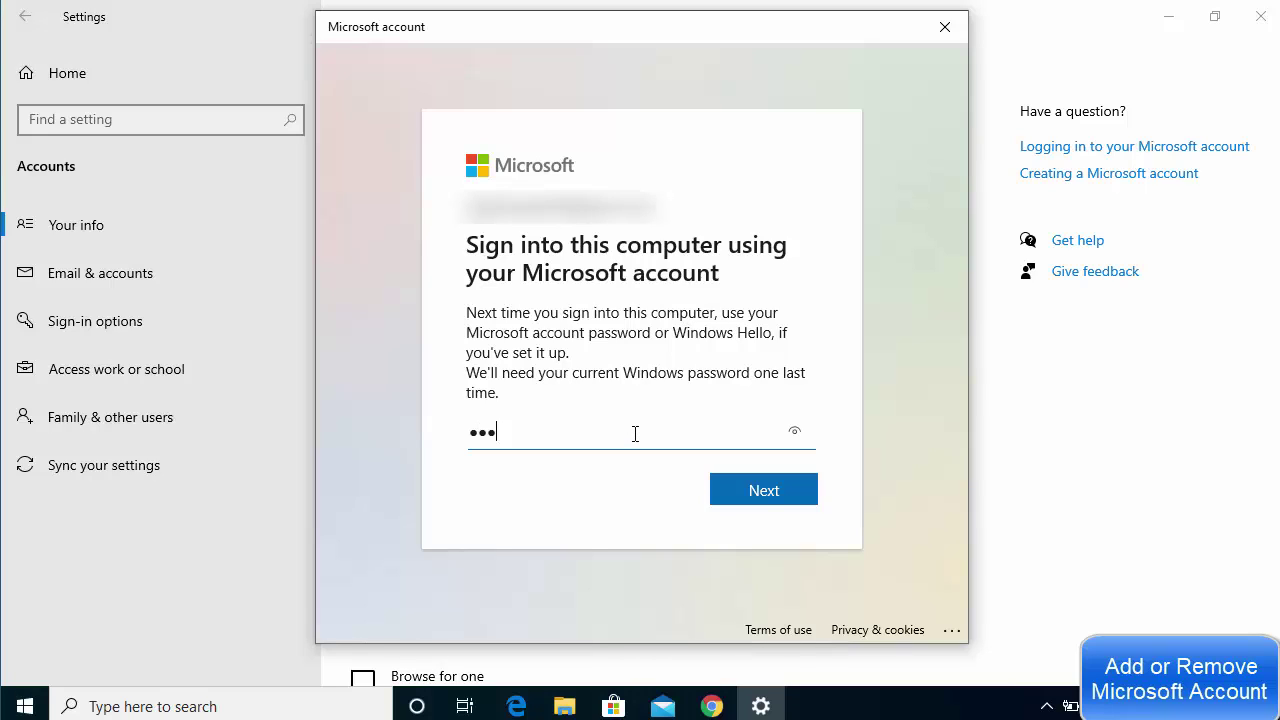
left_click(748, 498)
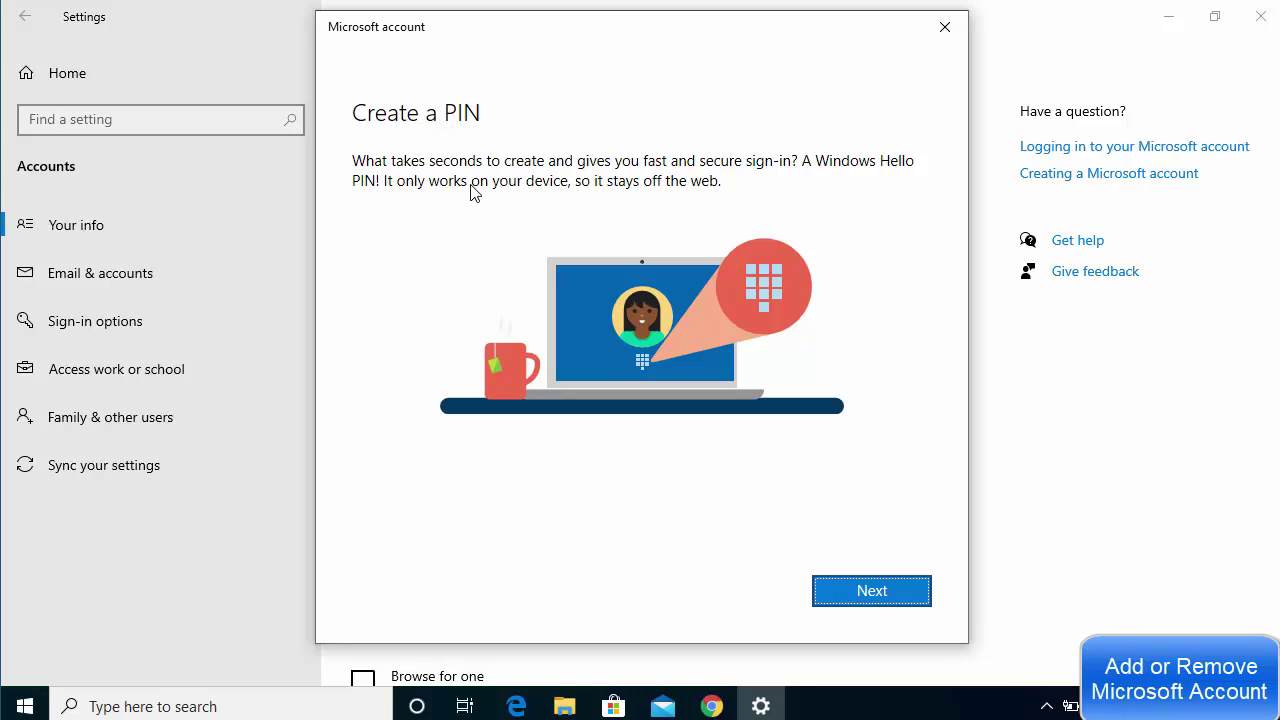
Create and confirm a Windows Hello PIN with 'Include letters and symbols' enabled
left_click(840, 591)
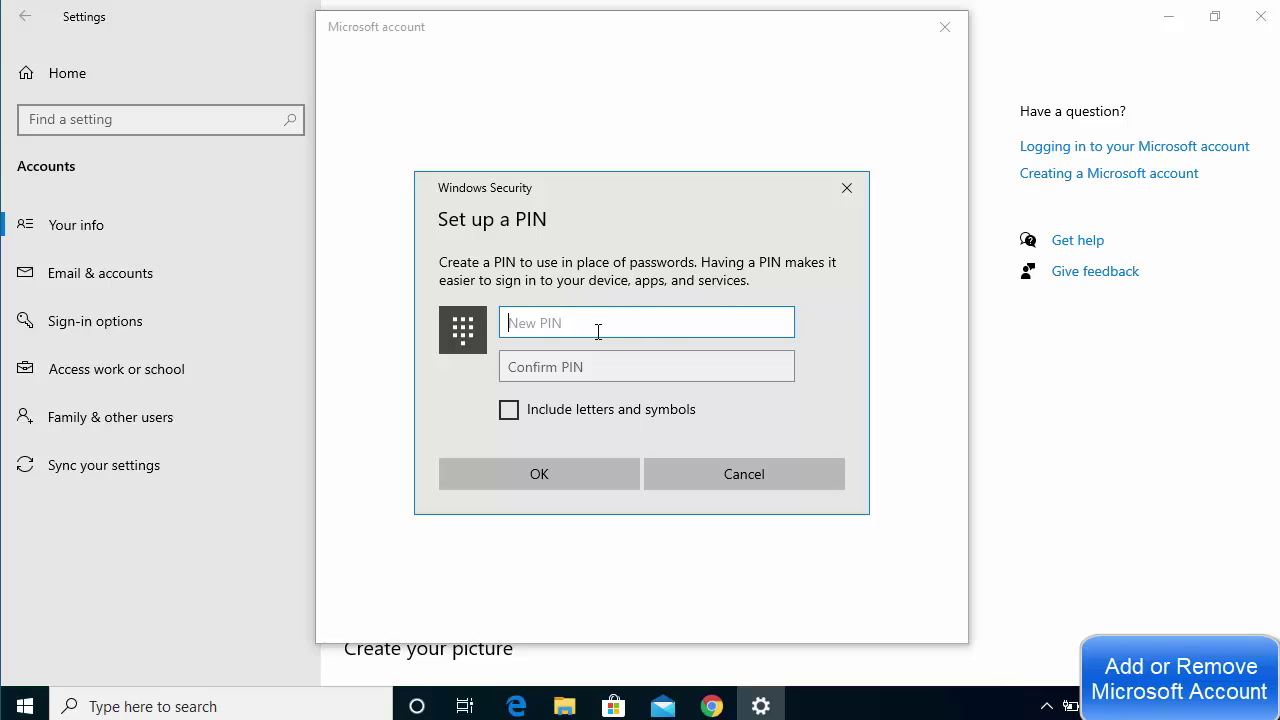
left_click(510, 411)
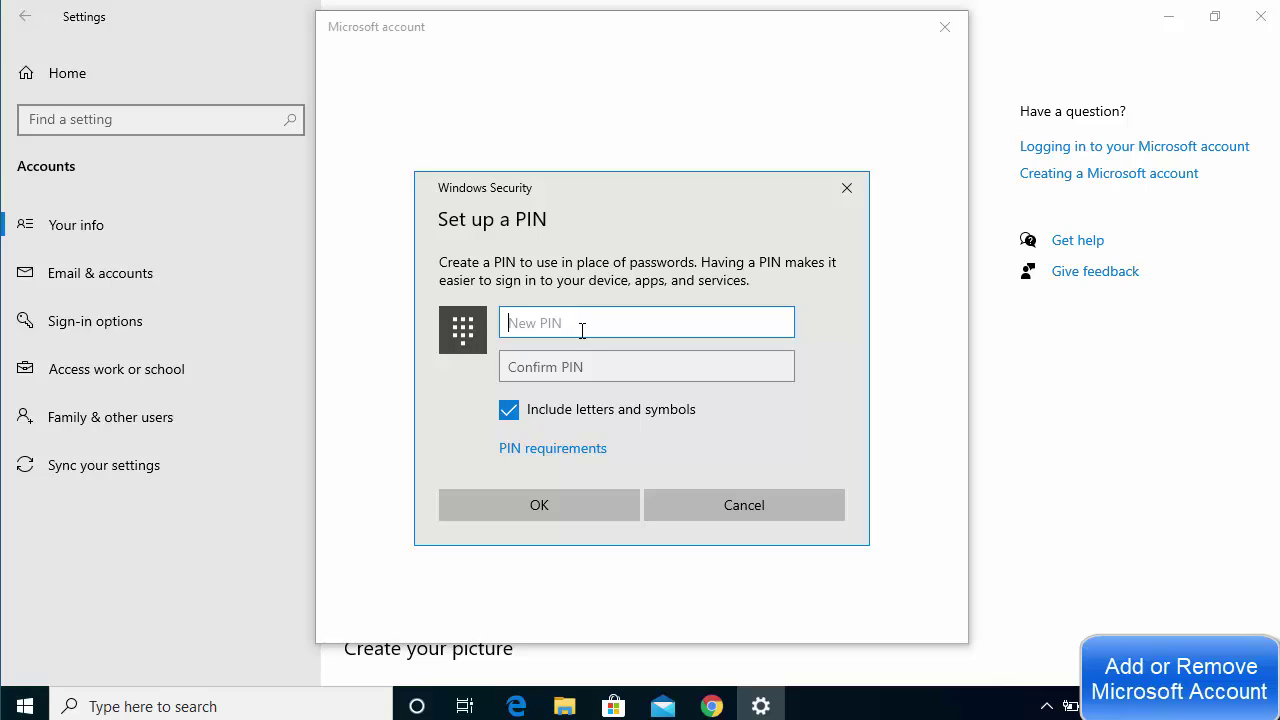
type("123456")
left_click(578, 366)
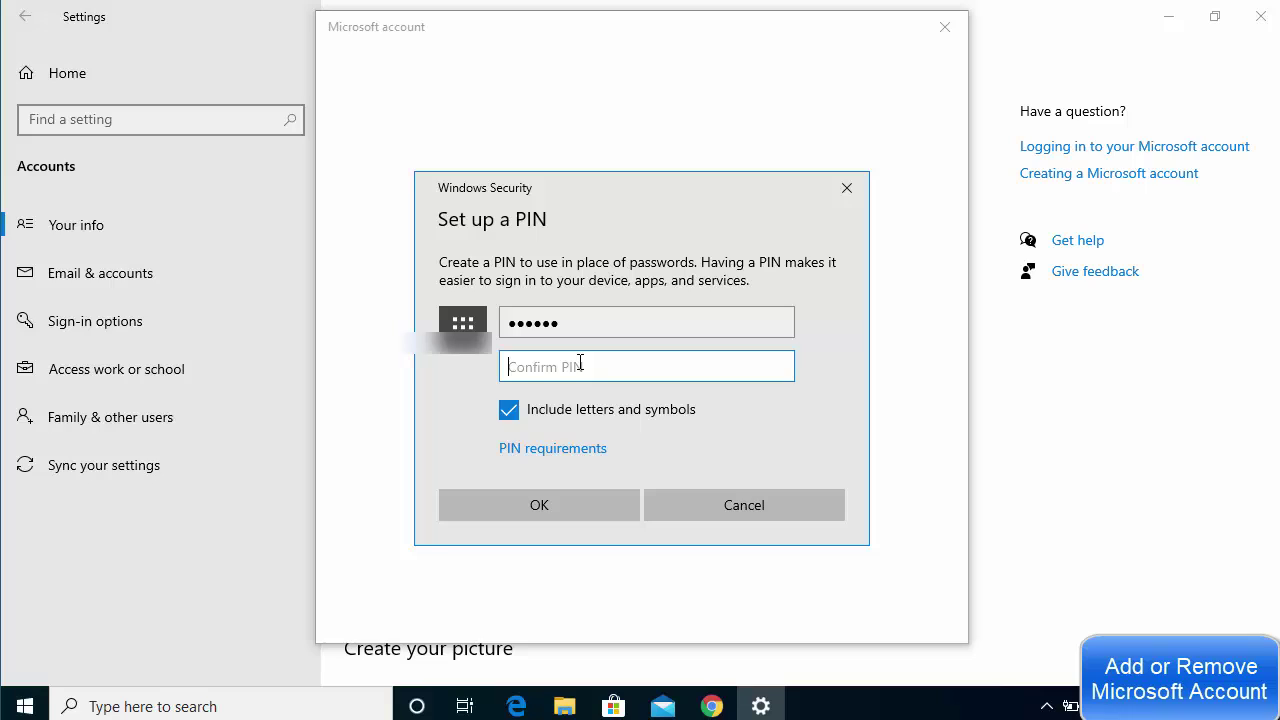
type("123456")
left_click(549, 510)
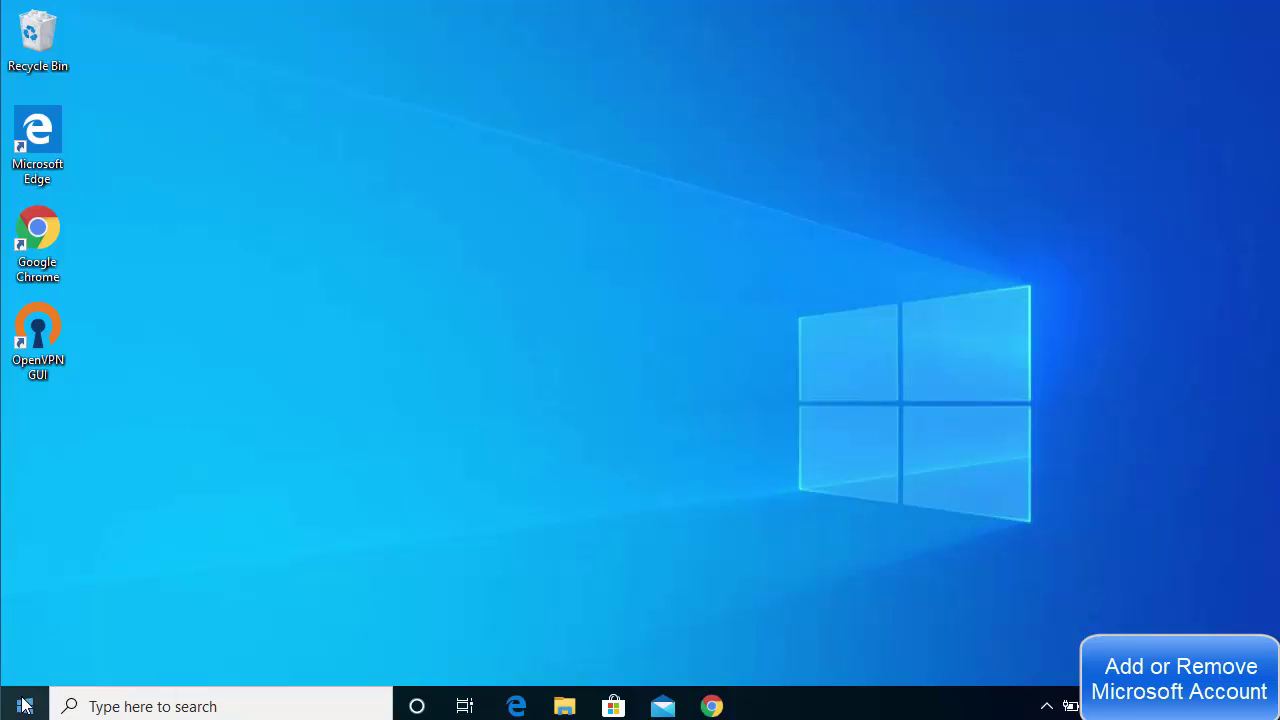
Sign out of the Microsoft account using the account icon in the Start menu
left_click(25, 700)
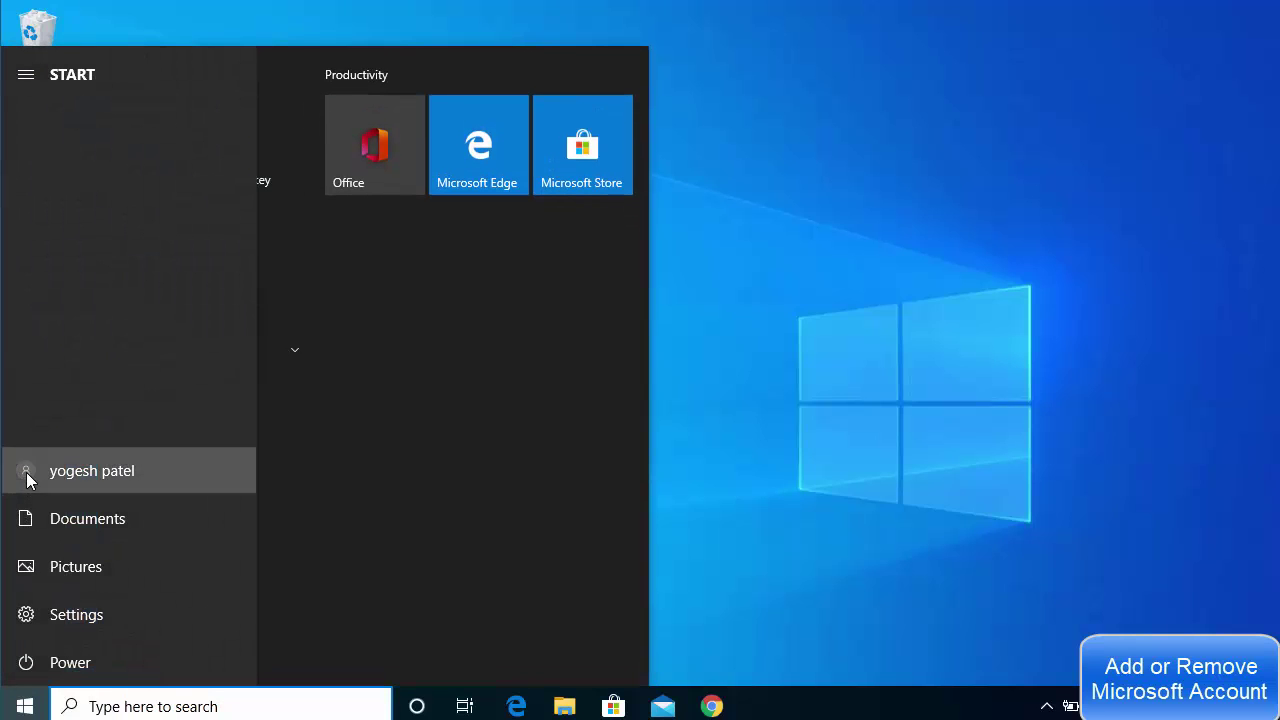
left_click(26, 474)
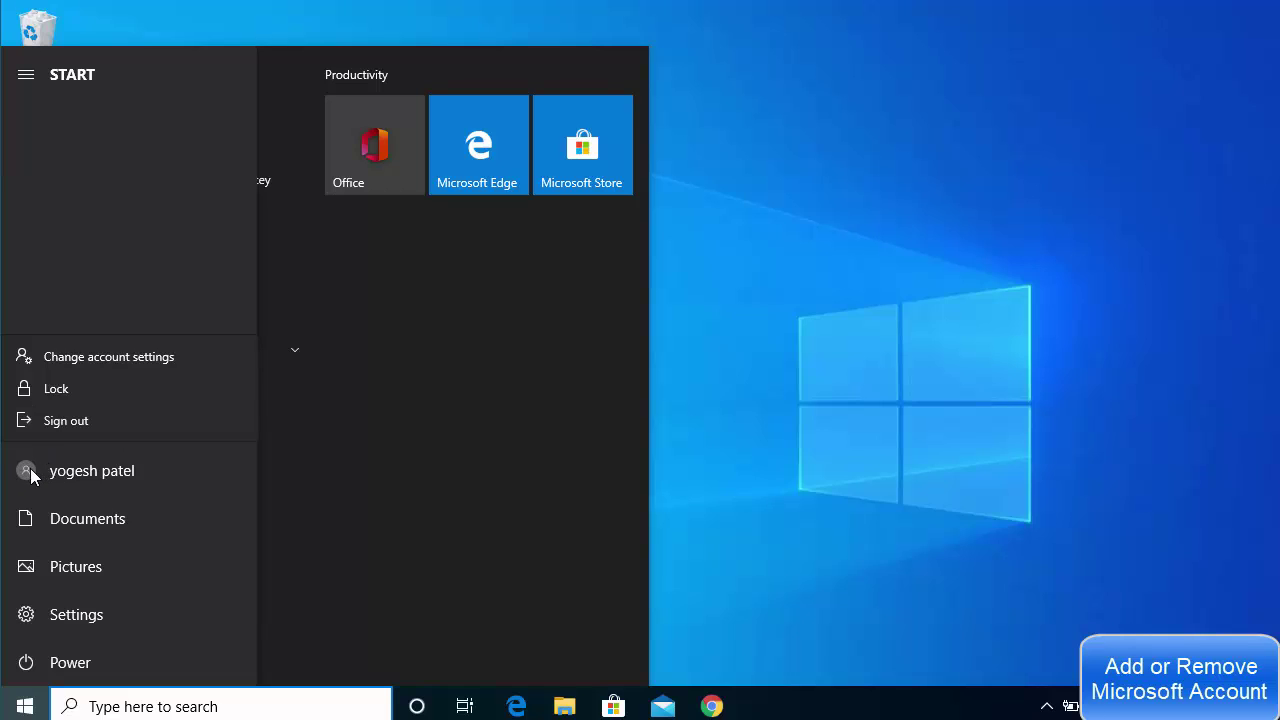
left_click(73, 422)
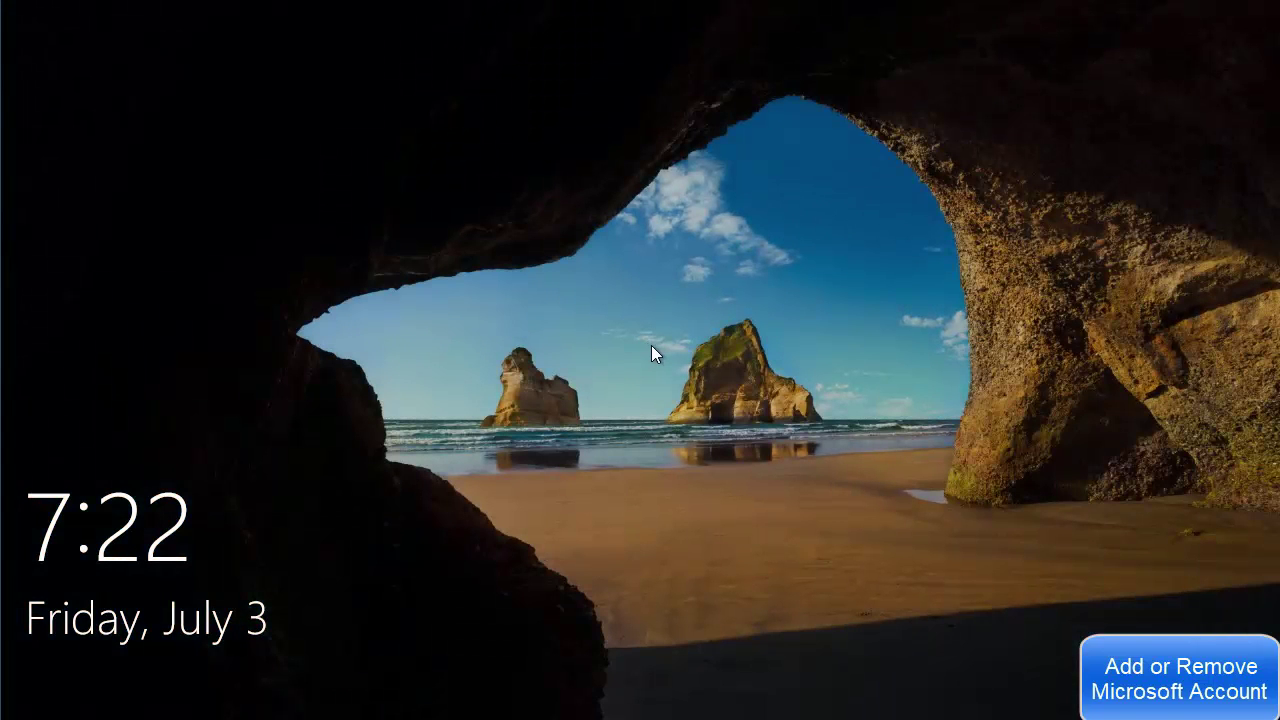
Dismiss the lock screen and sign back in by entering the account PIN
left_click(651, 345)
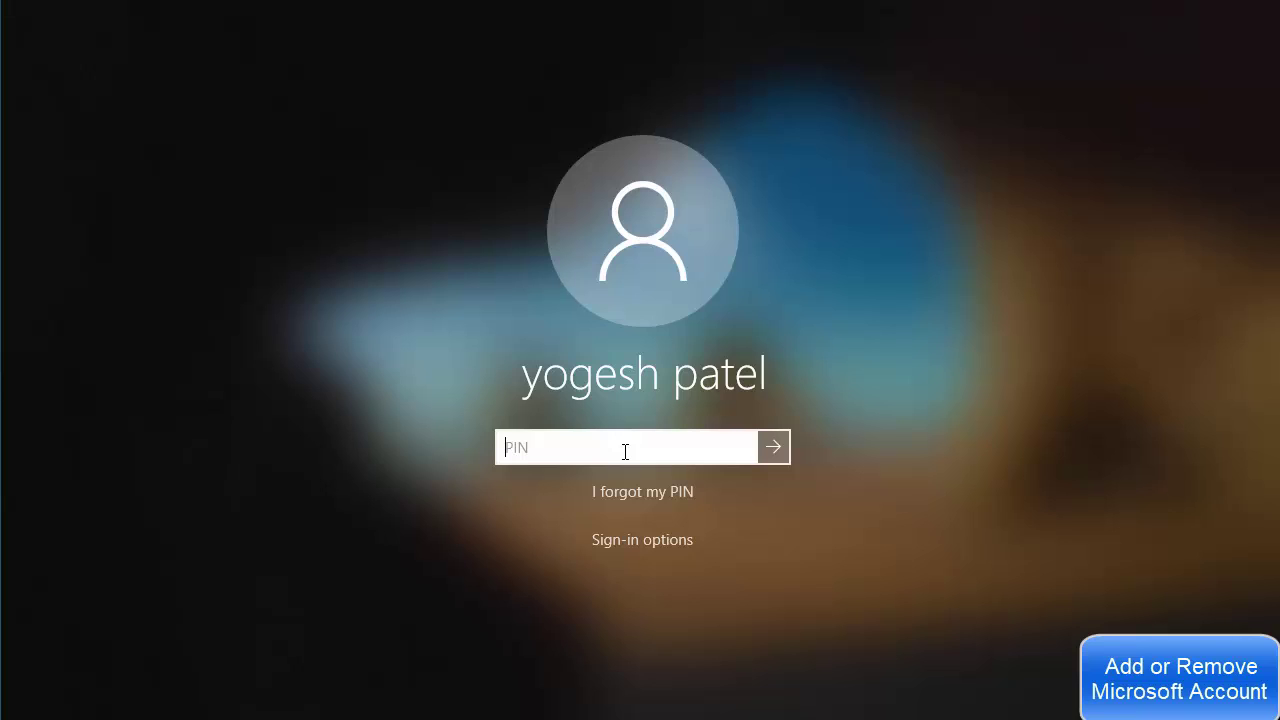
type("••••••")
left_click(775, 447)
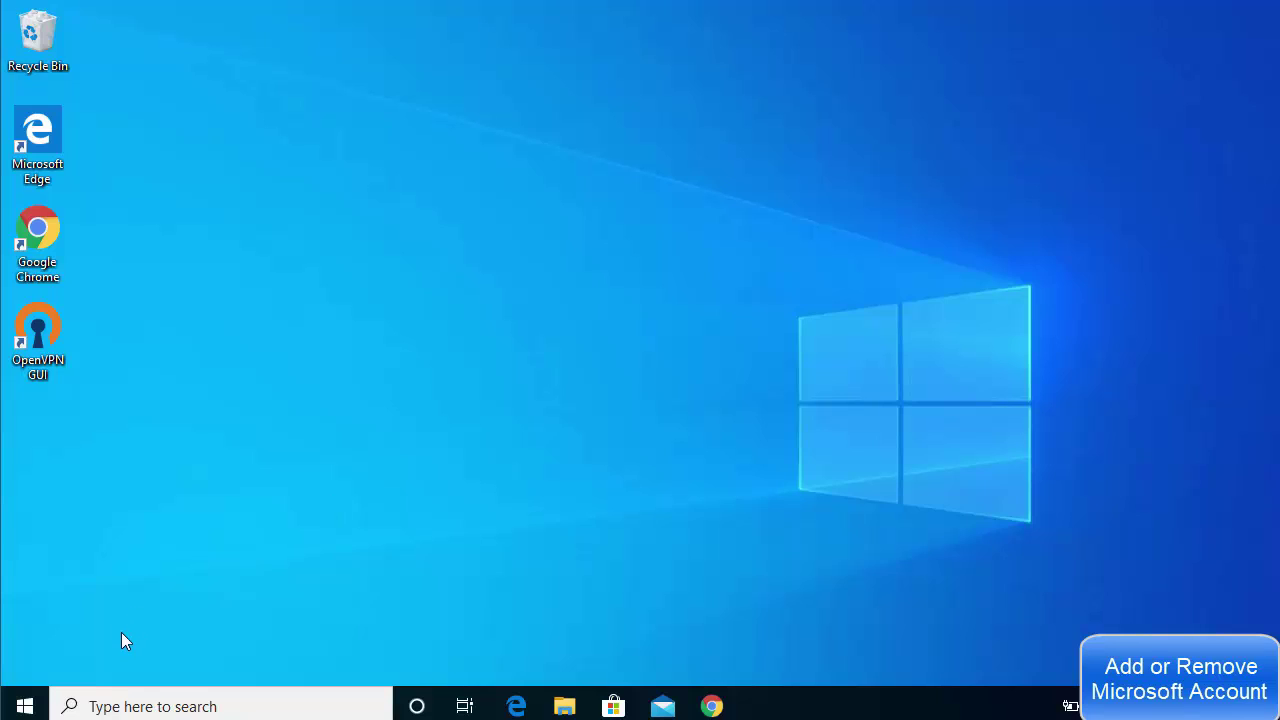
Open Settings from the Start menu and go to the Accounts 'Your info' page
left_click(25, 705)
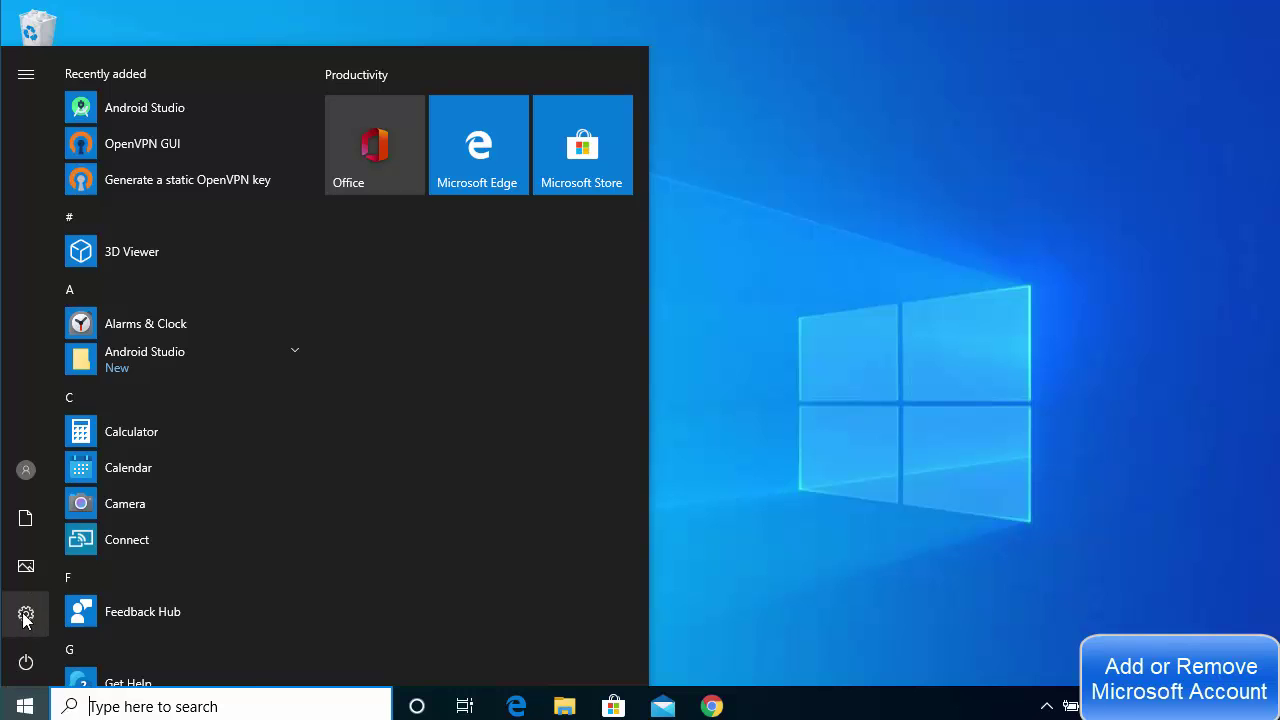
left_click(60, 614)
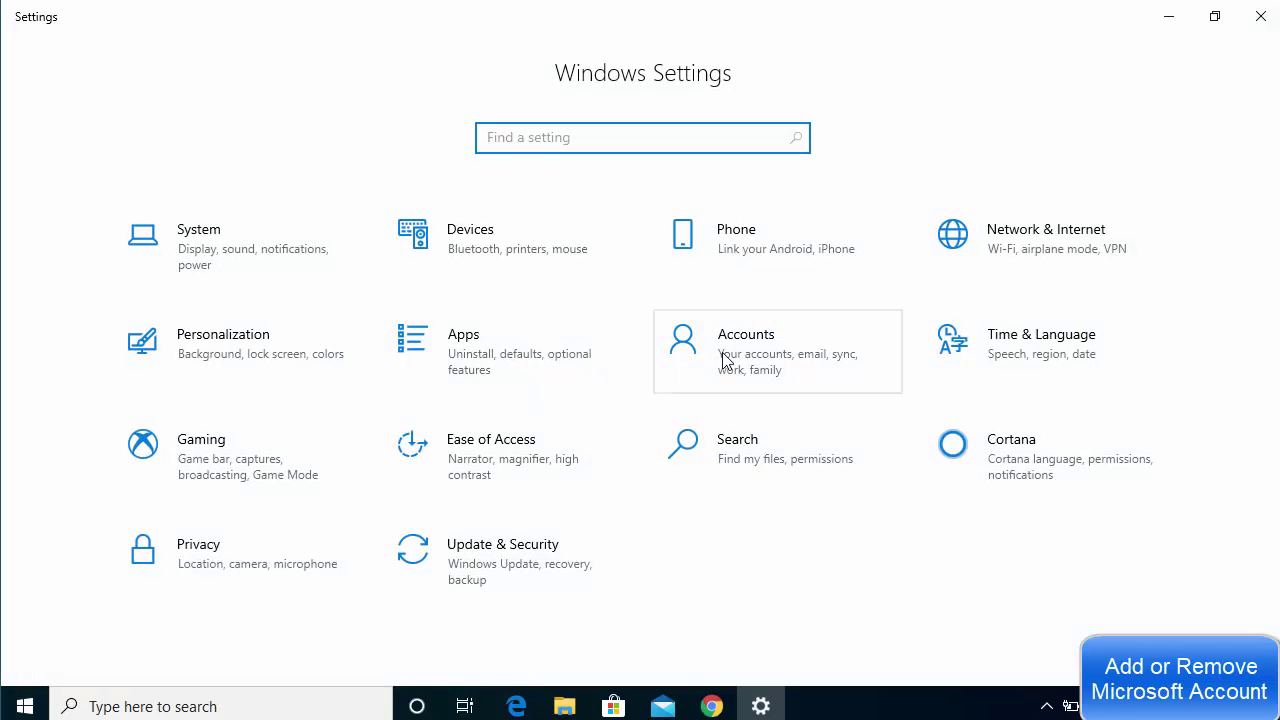
left_click(733, 358)
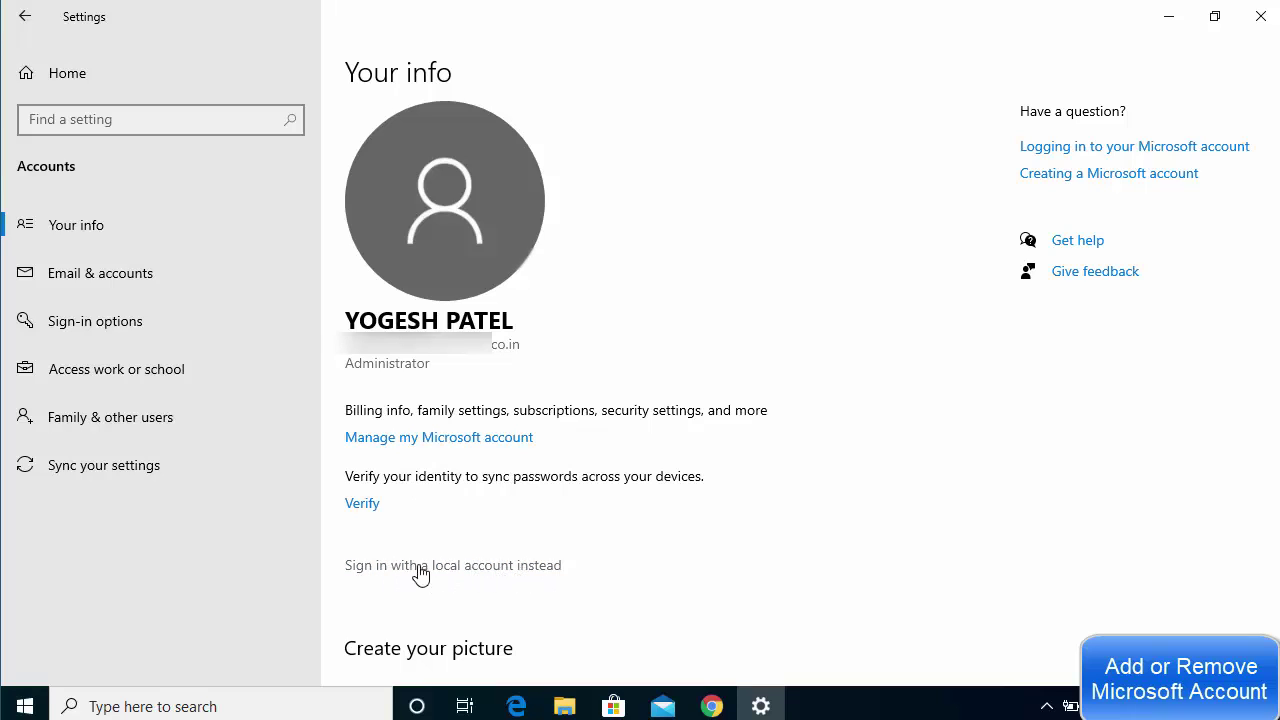
Choose 'Sign in with a local account instead' and verify identity with the PIN
left_click(485, 568)
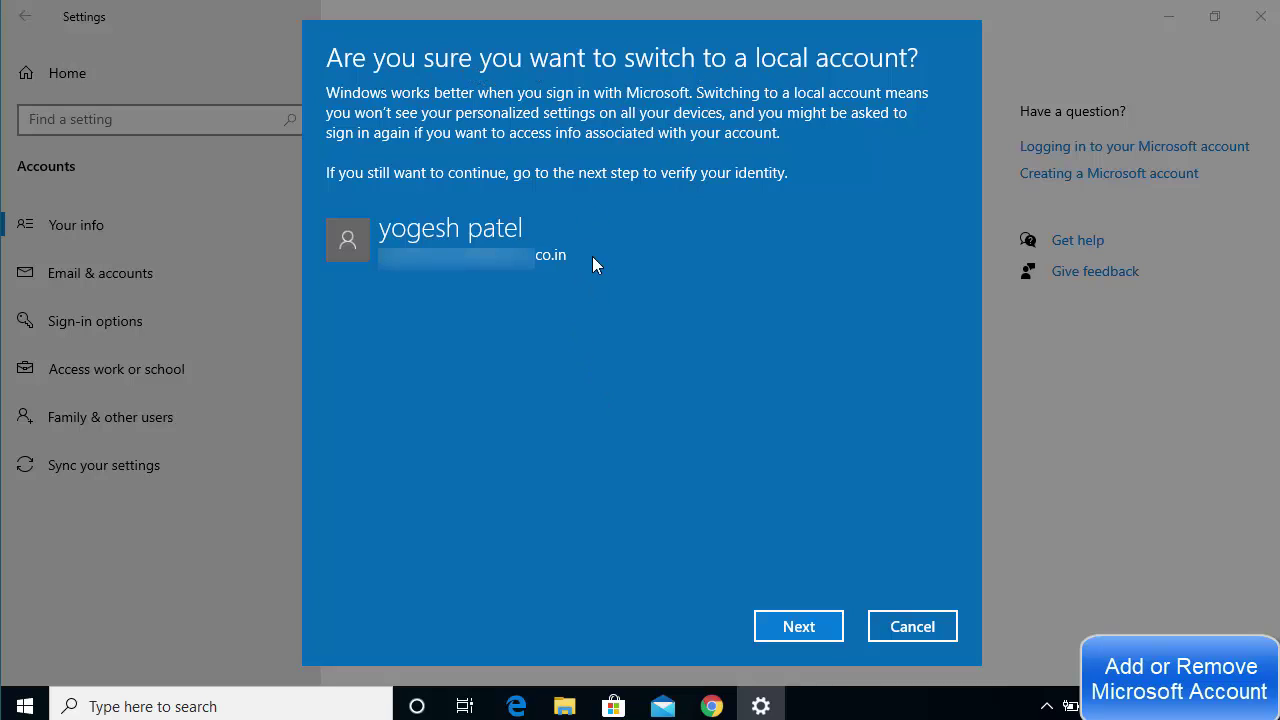
left_click(790, 628)
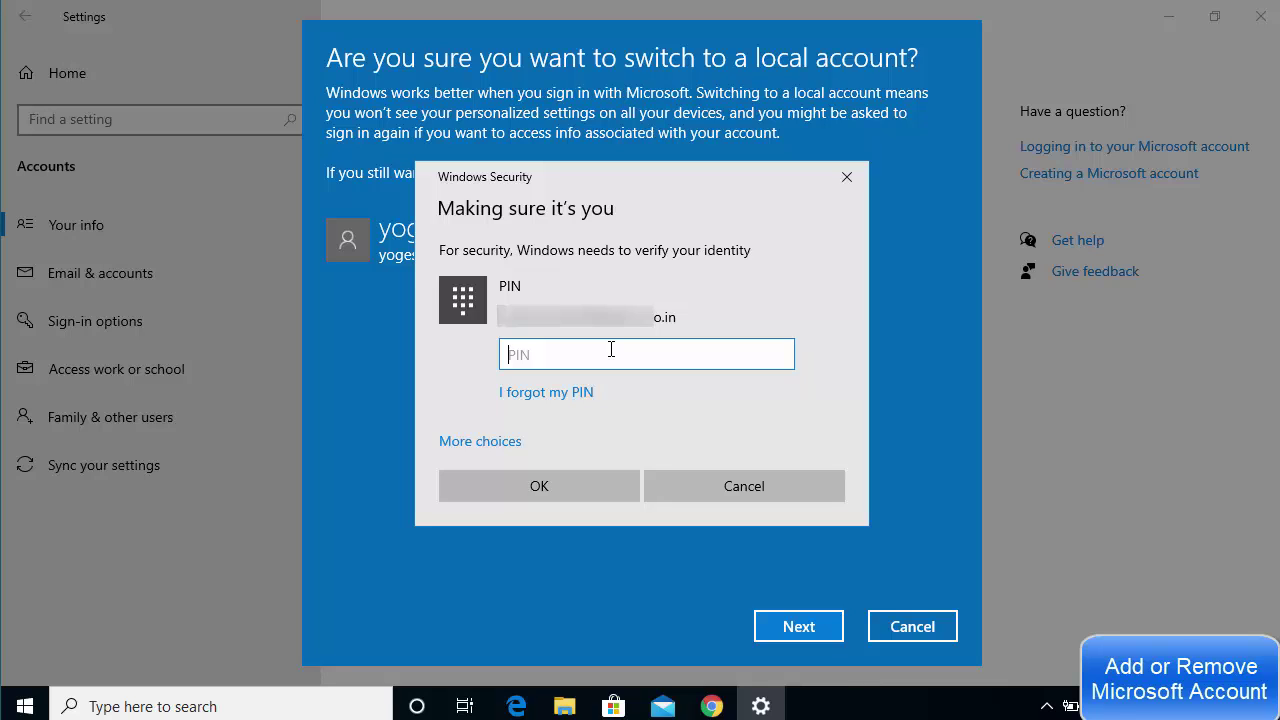
type("••••••")
left_click(557, 492)
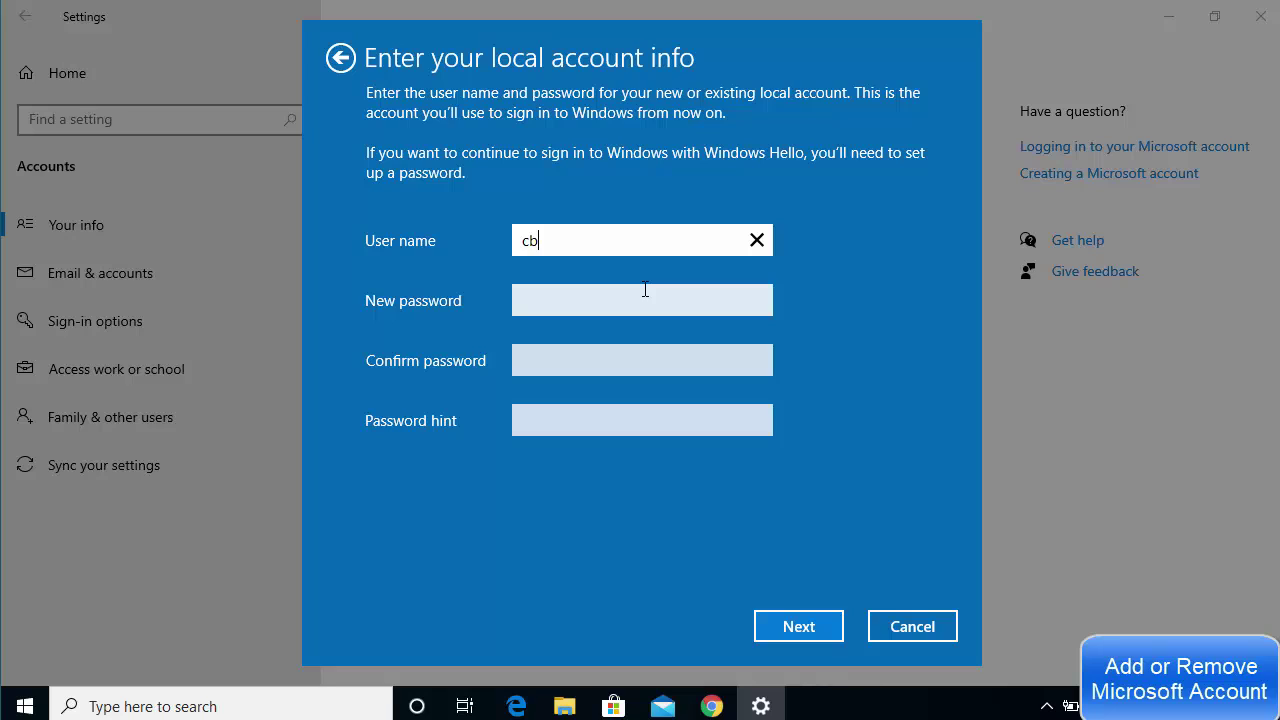
Enter and confirm a new local account password with the hint 'hi', then continue
left_click(570, 306)
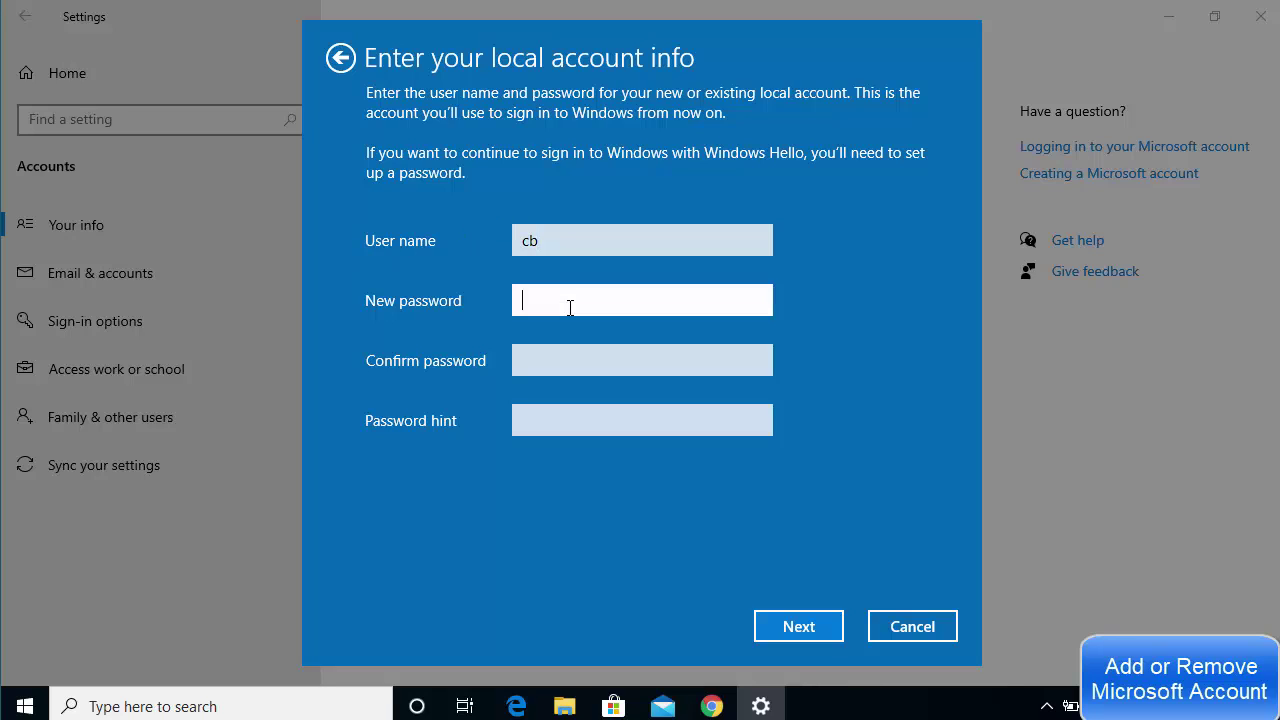
type("••••••")
left_click(571, 360)
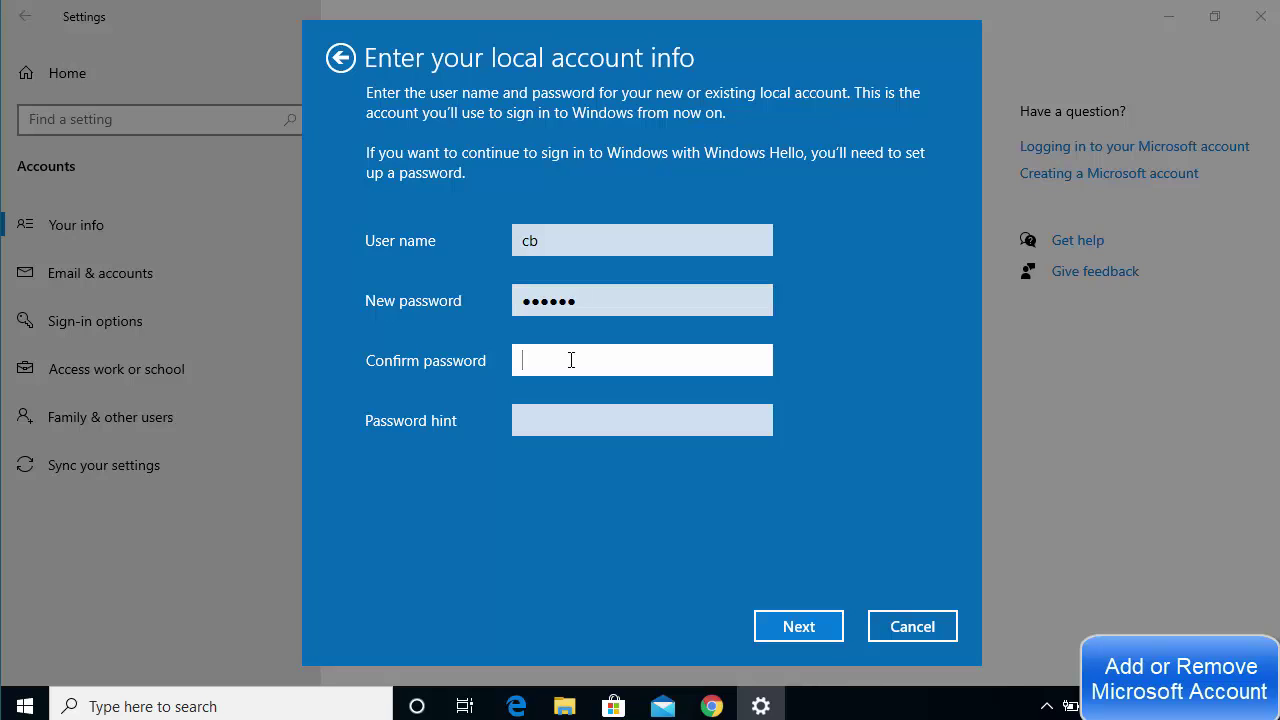
type("••••••")
left_click(567, 414)
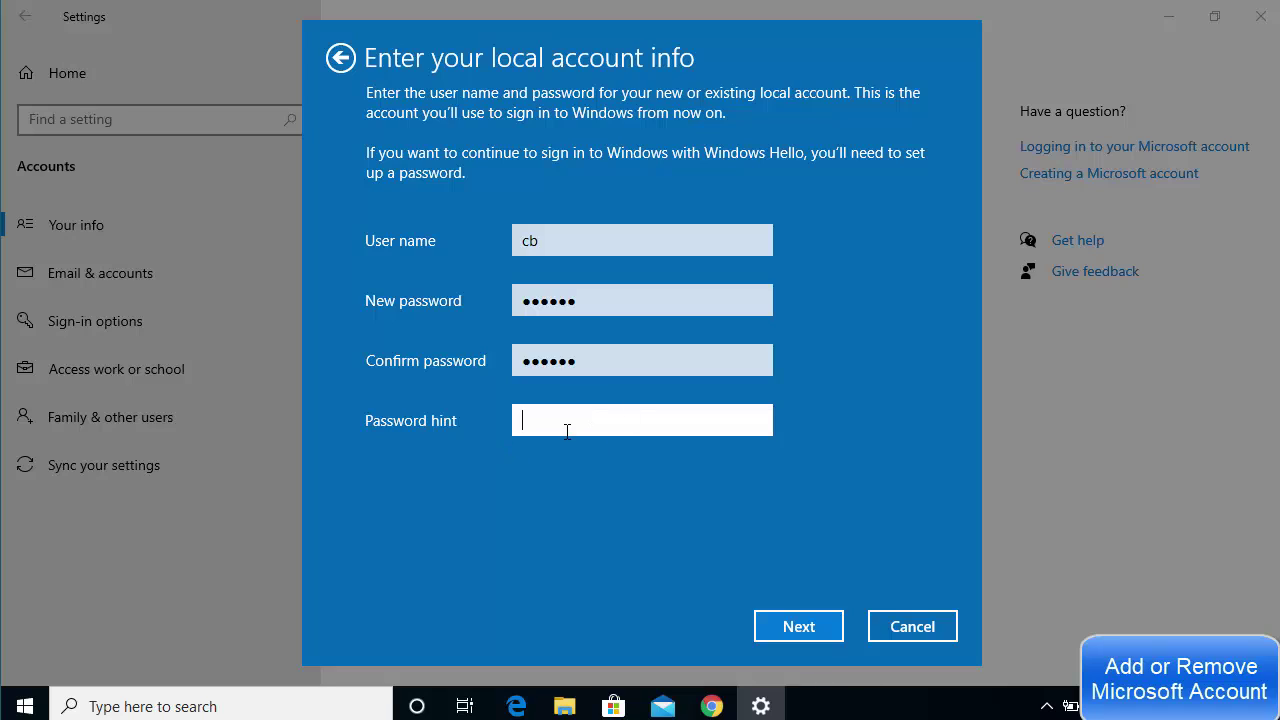
type("hint")
left_click(771, 622)
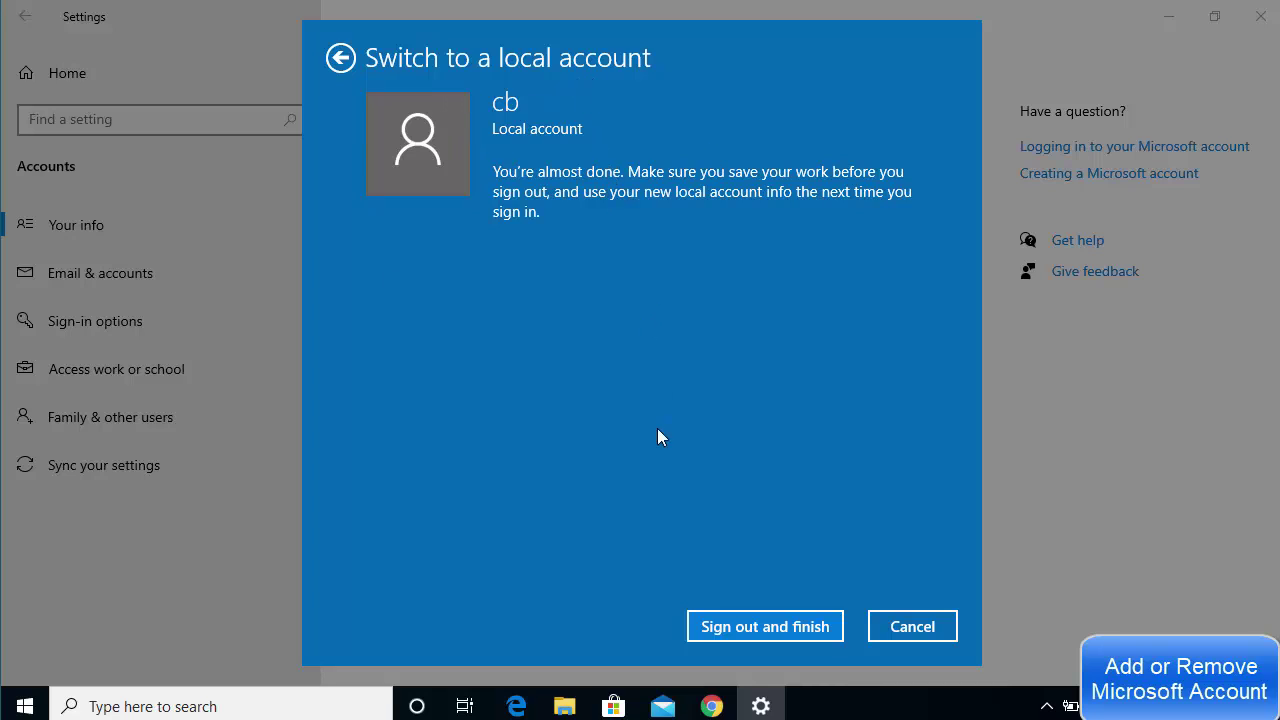
Finalize the switch to the local account and sign out to the lock screen
left_click(762, 630)
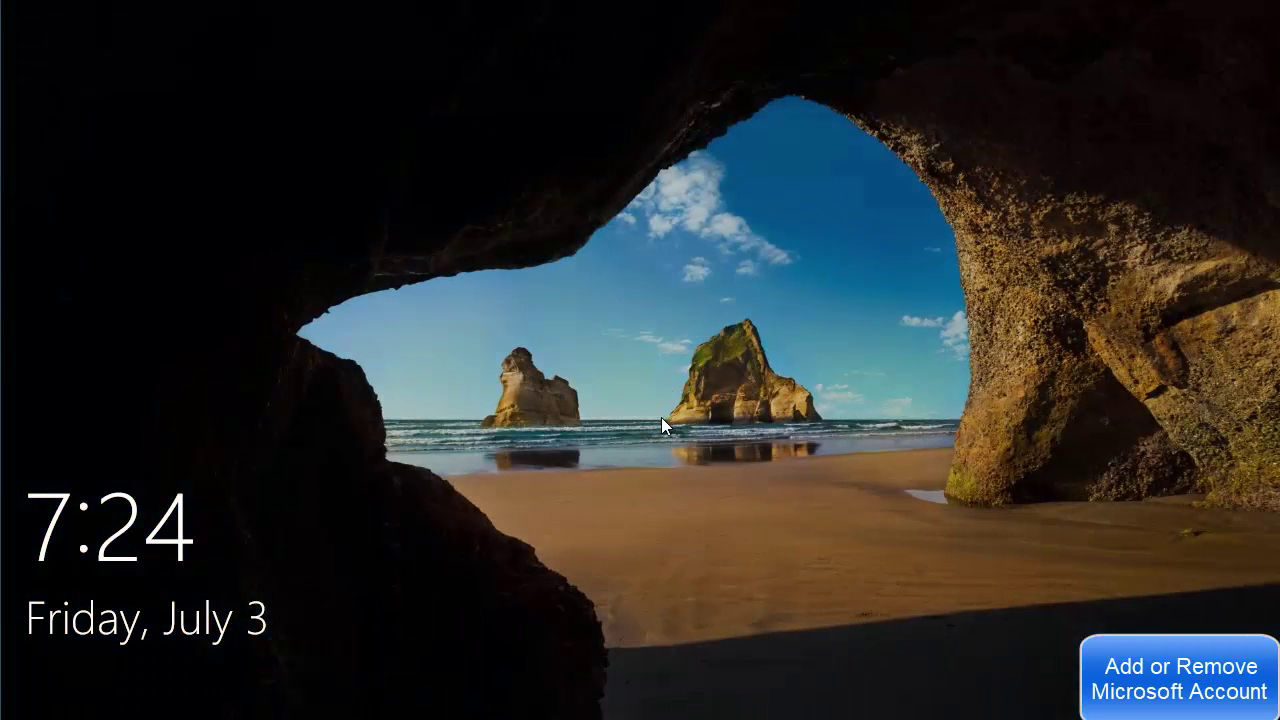
Sign in to the new local account from the lock screen by entering its PIN
left_click(661, 418)
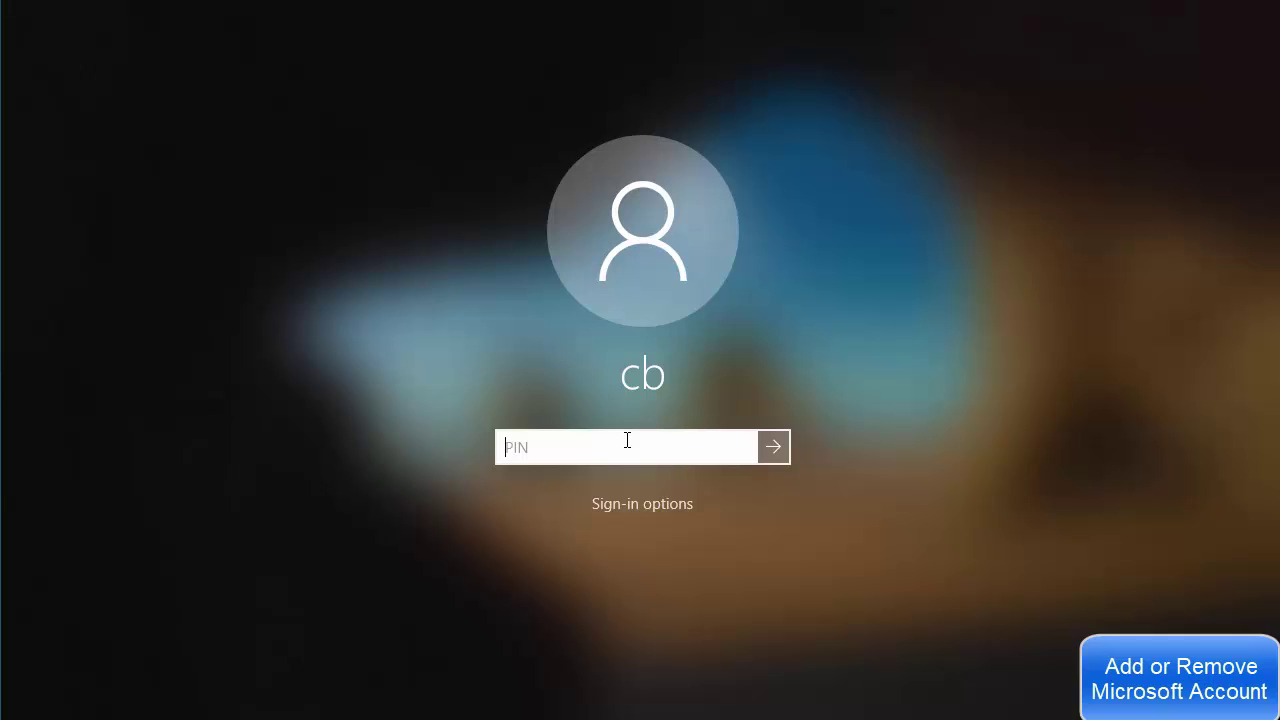
type("******")
key("Return")
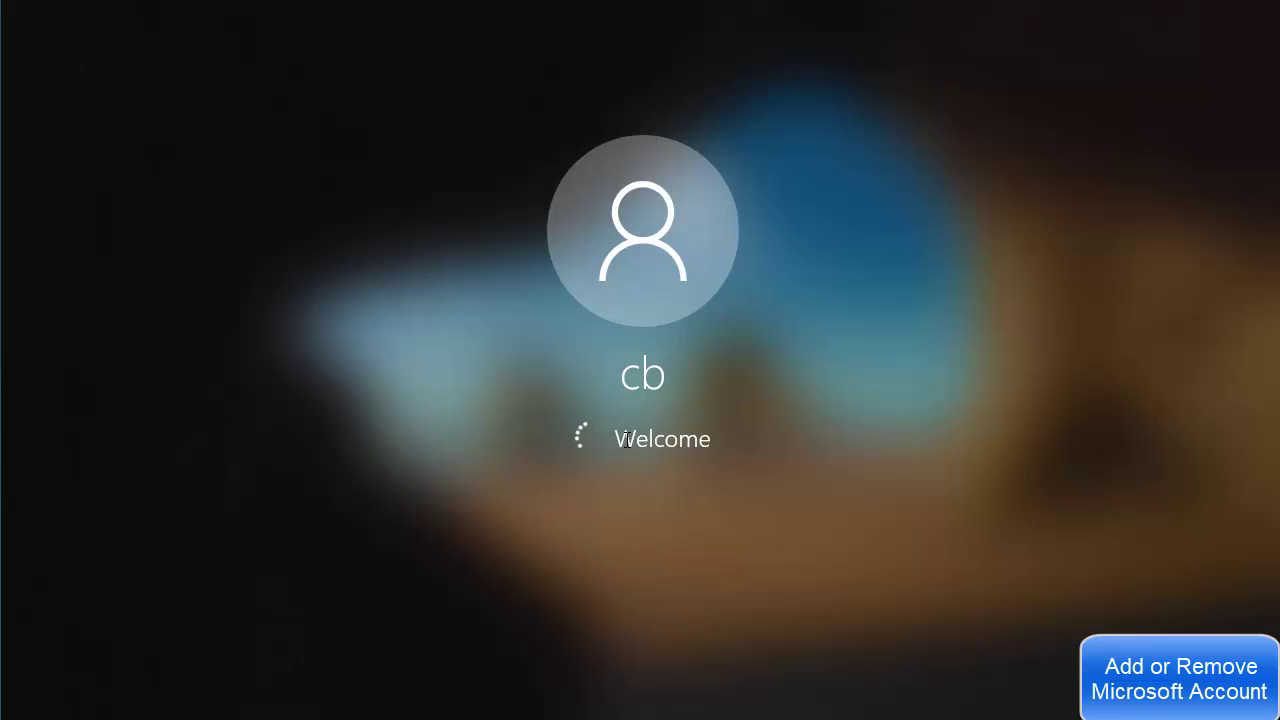